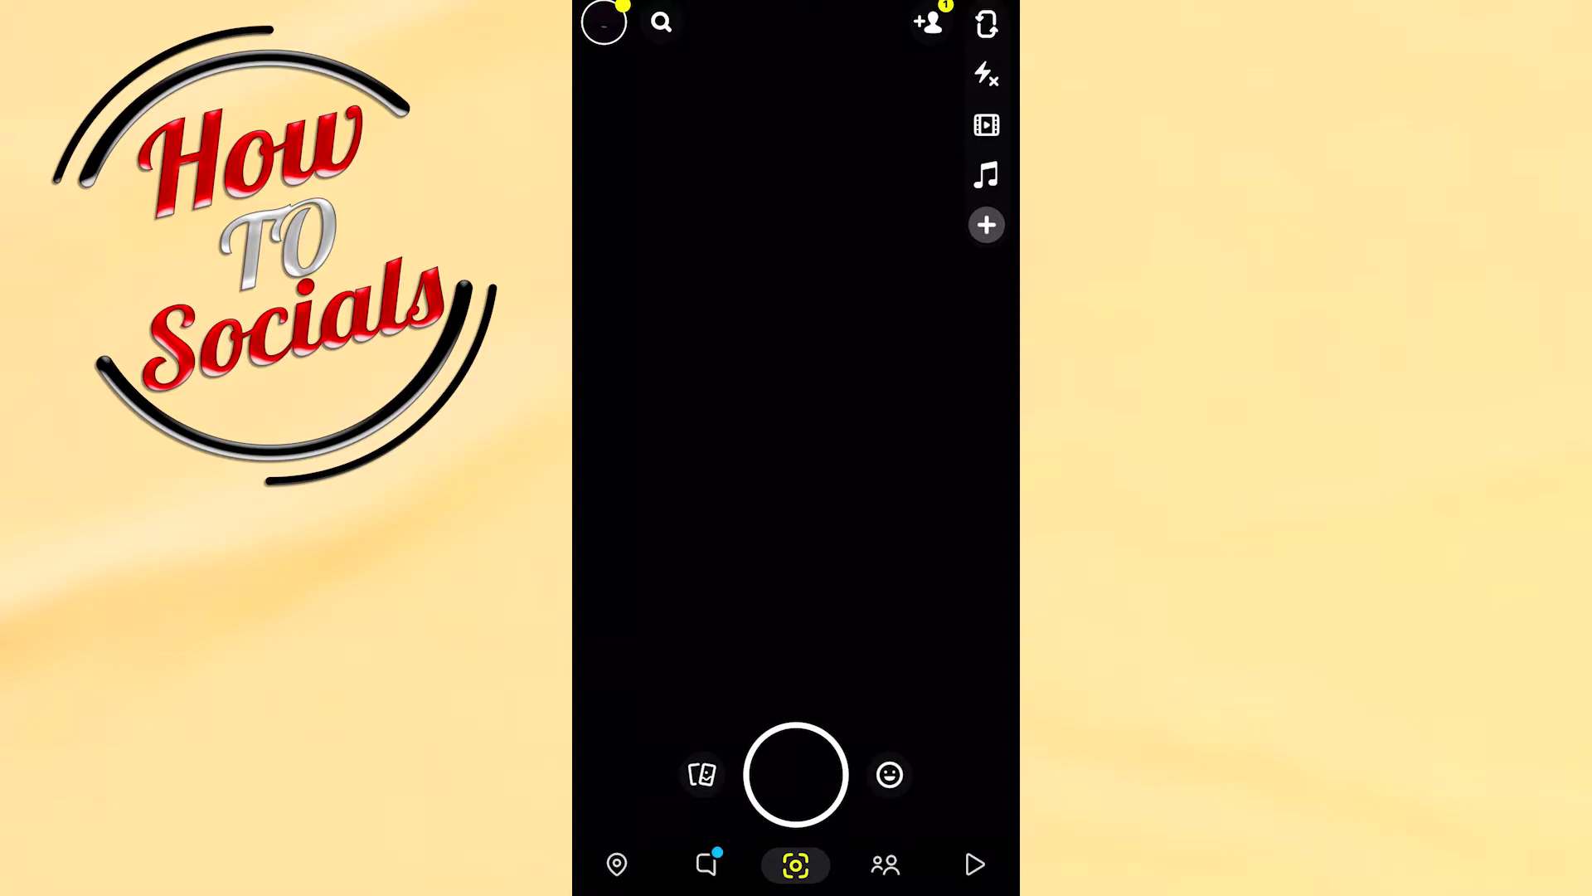
Open Memories and switch it into multi-select mode
{"action": "left_click", "coordinate": [702, 774]}
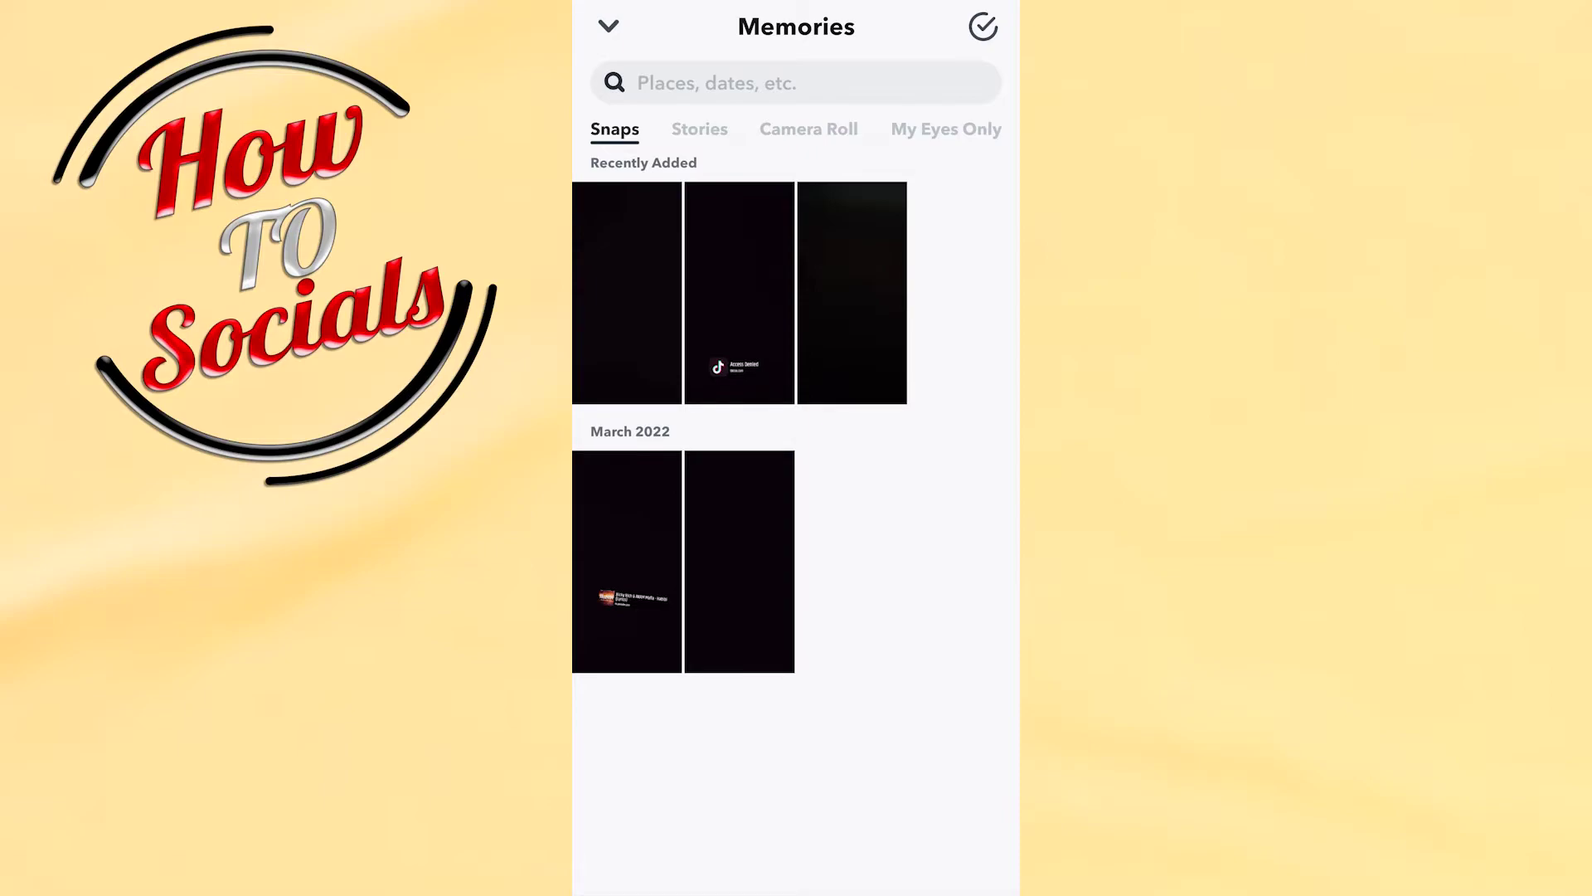
{"action": "left_click", "coordinate": [983, 27]}
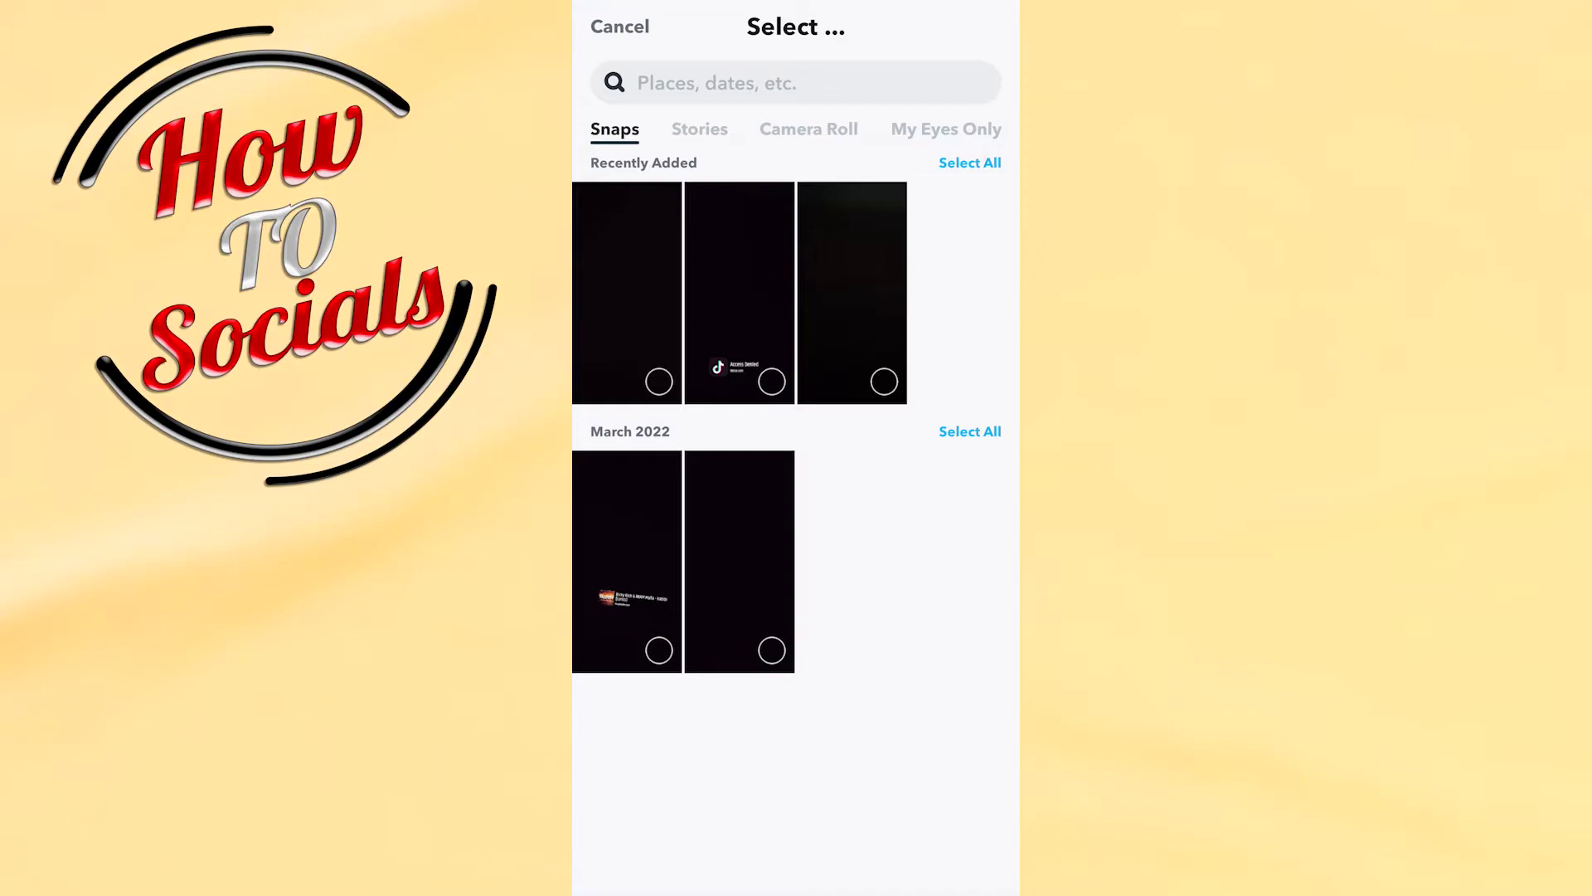
Select all three Recently Added snaps and both March 2022 snaps
{"action": "left_click", "coordinate": [969, 163]}
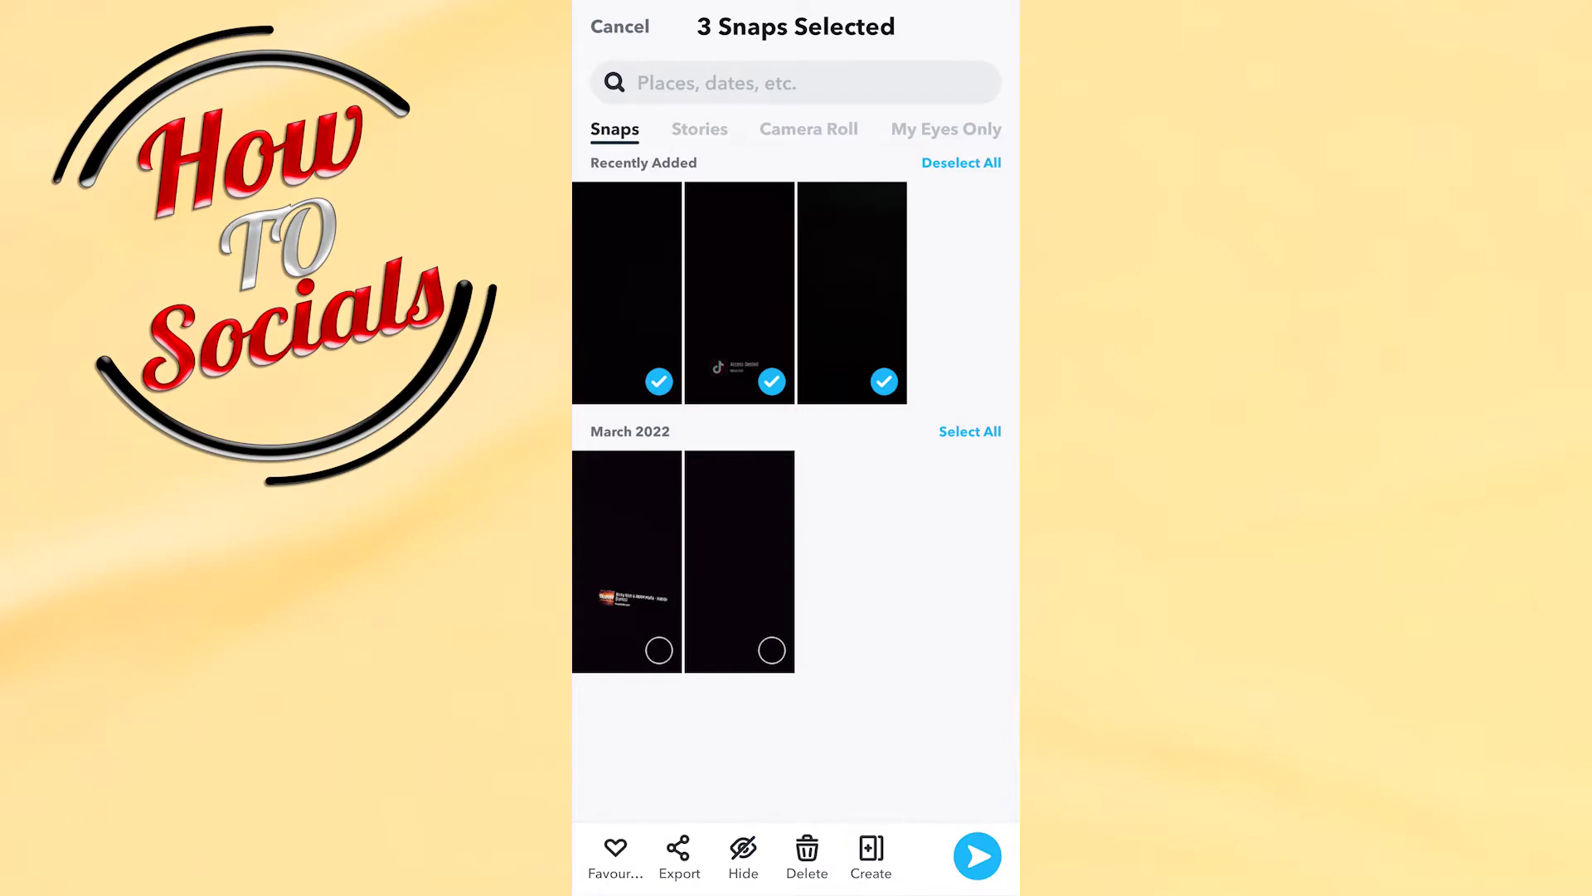
{"action": "left_click", "coordinate": [969, 432]}
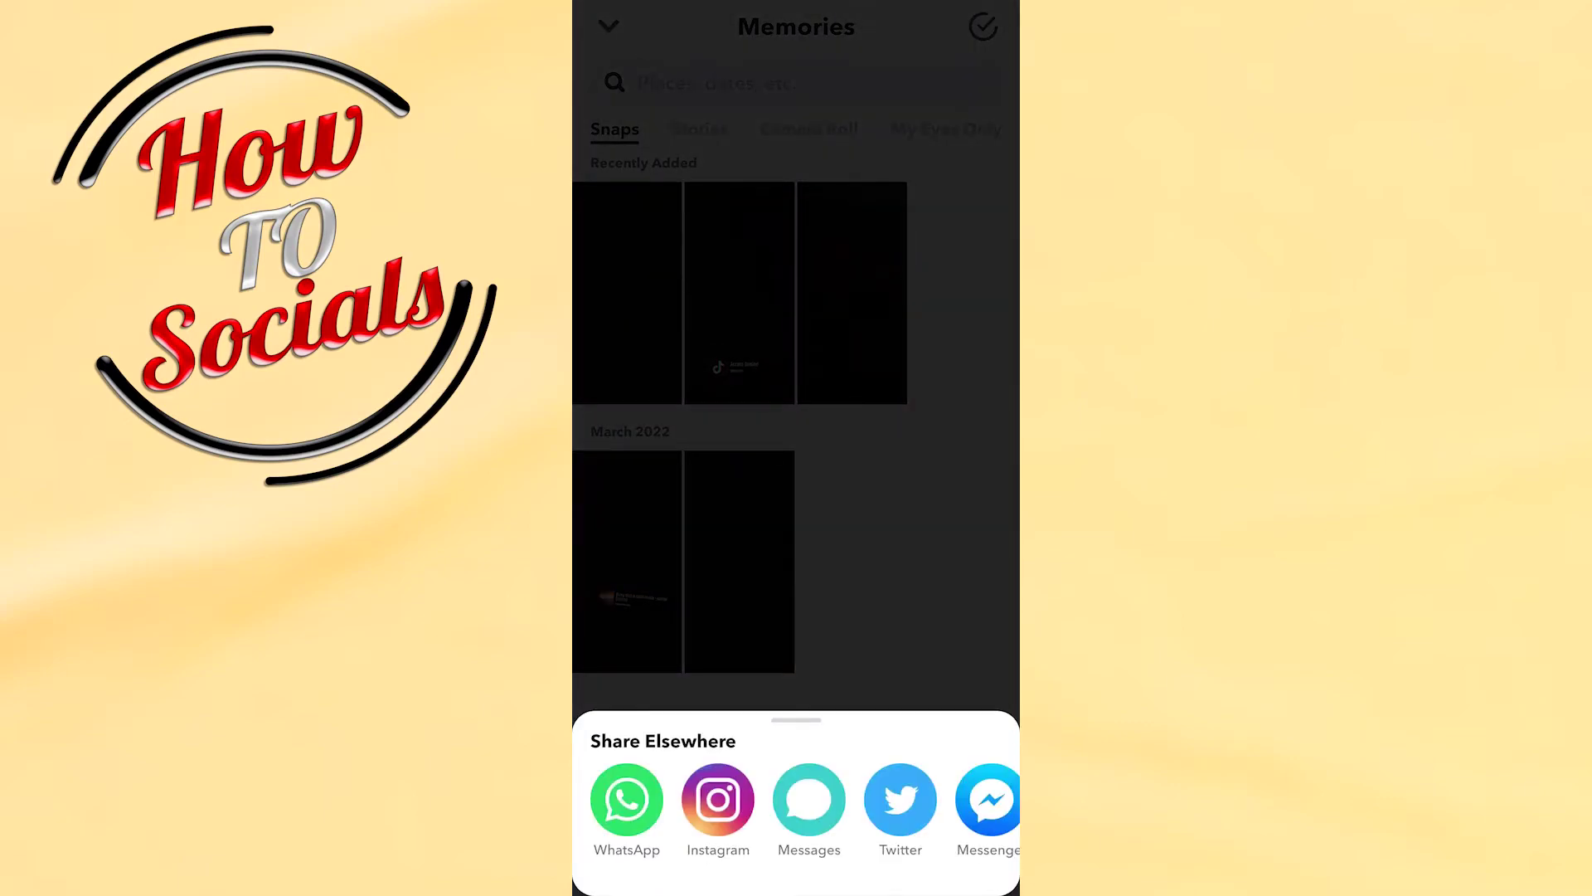
Scroll the Share Elsewhere row to its end and download the five snaps to the camera roll
{"action": "left_click_drag", "start_coordinate": [910, 827], "coordinate": [659, 827]}
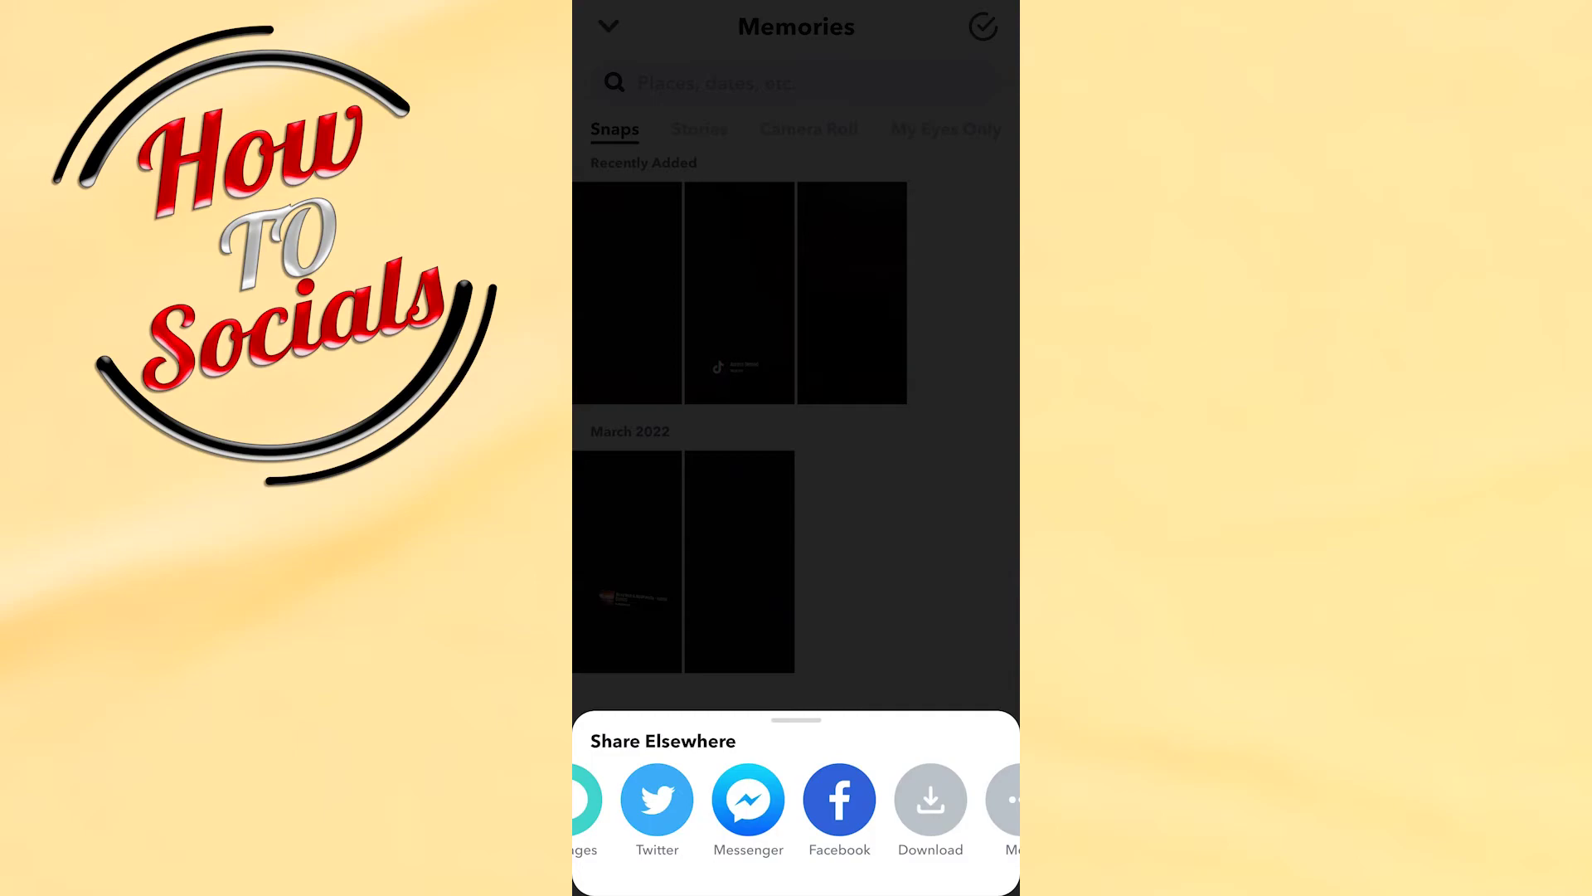
{"action": "left_click_drag", "start_coordinate": [912, 800], "coordinate": [854, 800]}
{"action": "left_click_drag", "start_coordinate": [754, 826], "coordinate": [910, 831]}
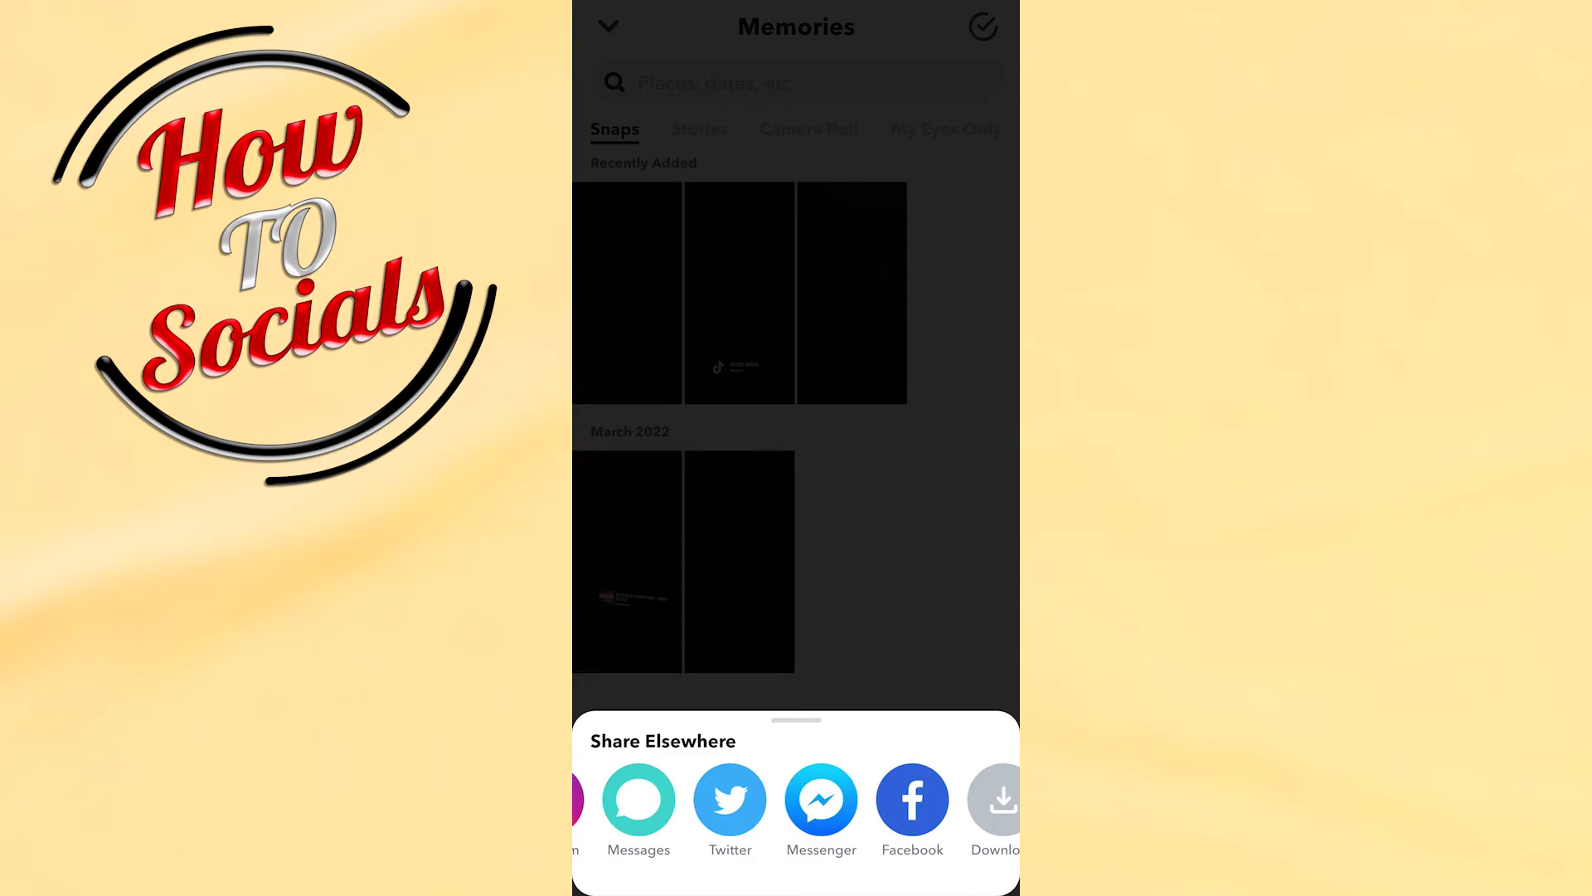
{"action": "left_click_drag", "start_coordinate": [913, 789], "coordinate": [747, 754]}
{"action": "left_click", "coordinate": [892, 819]}
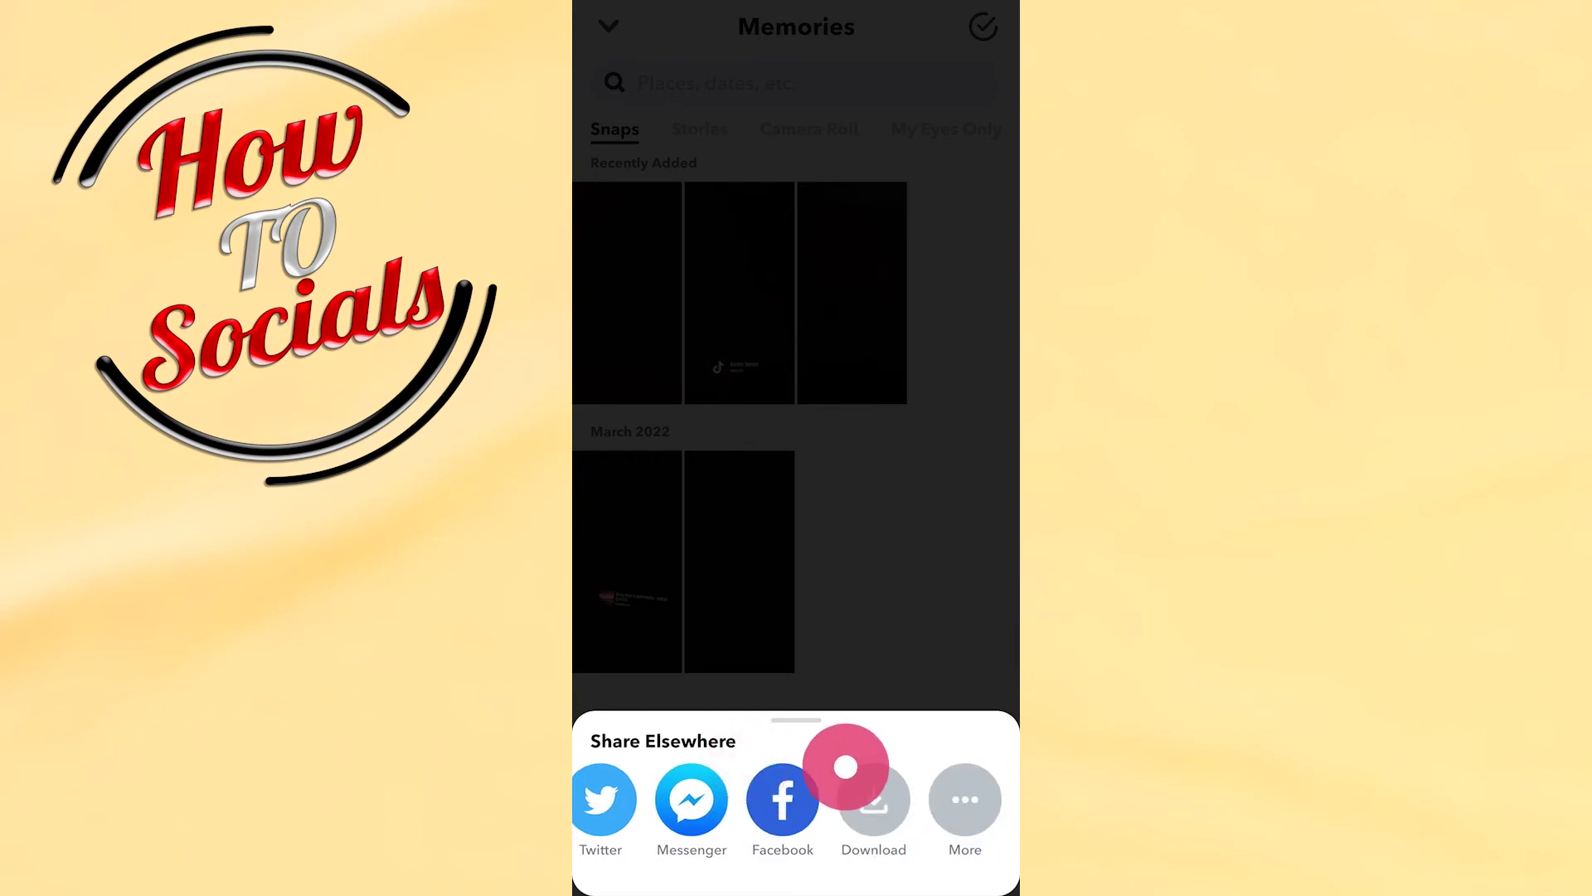